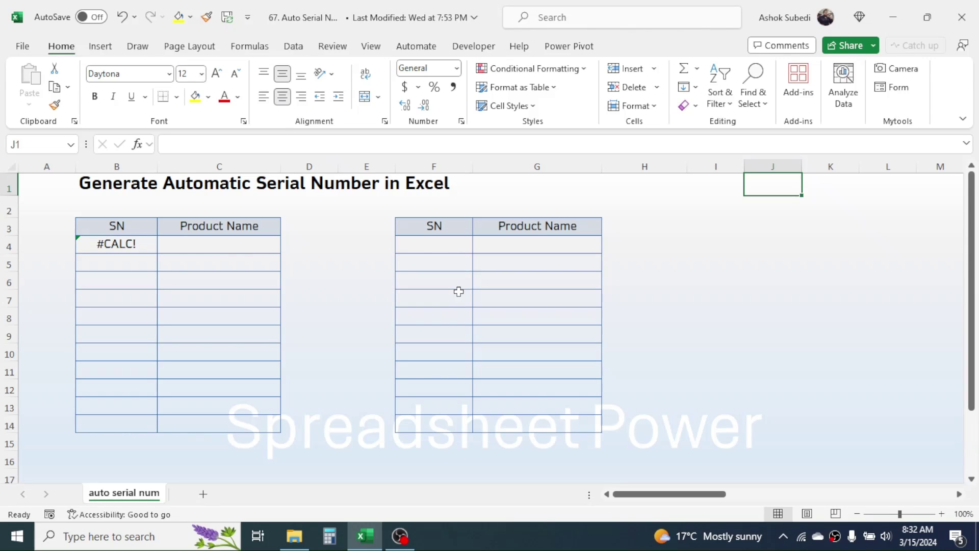
# Step: Enter Television, Heater and Refrigerator in C4:C6 so B4's SEQUENCE formula numbers them
pyautogui.click(311, 262)
pyautogui.click(245, 244)
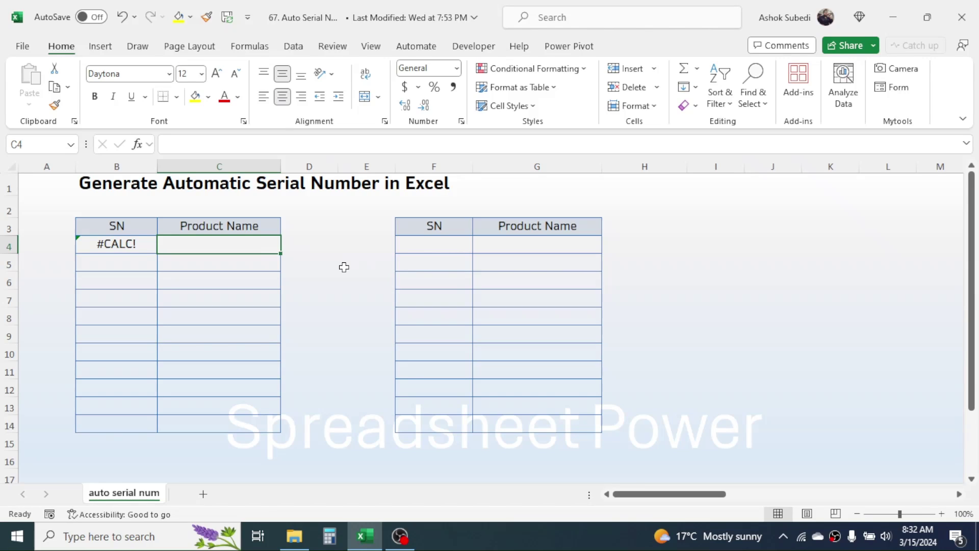
pyautogui.write('Television')
pyautogui.press('Return')
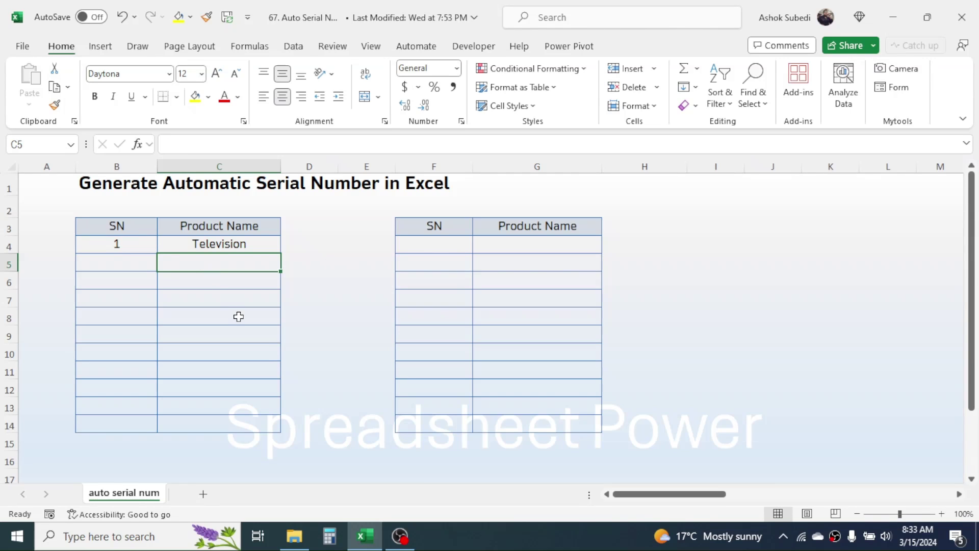
pyautogui.write('Heater')
pyautogui.press('Return')
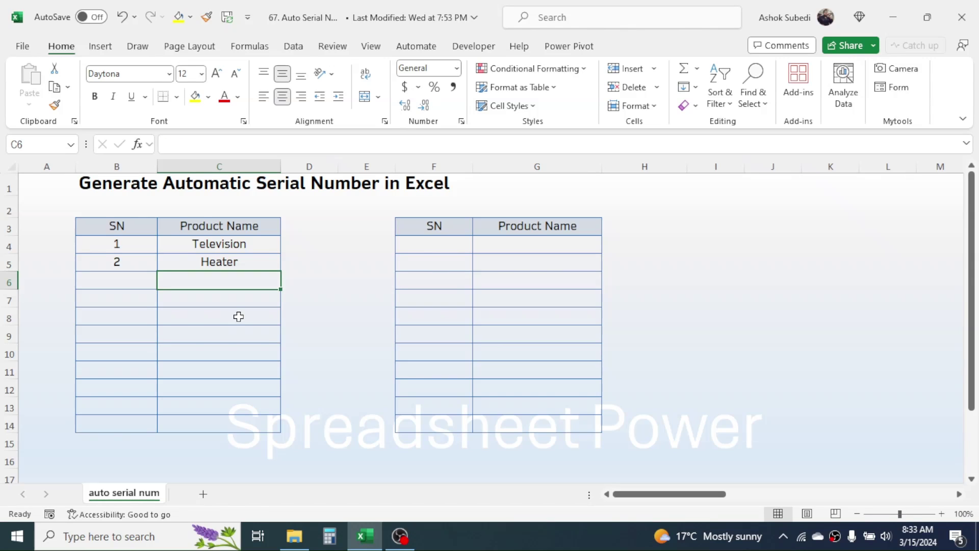
pyautogui.write('Refr')
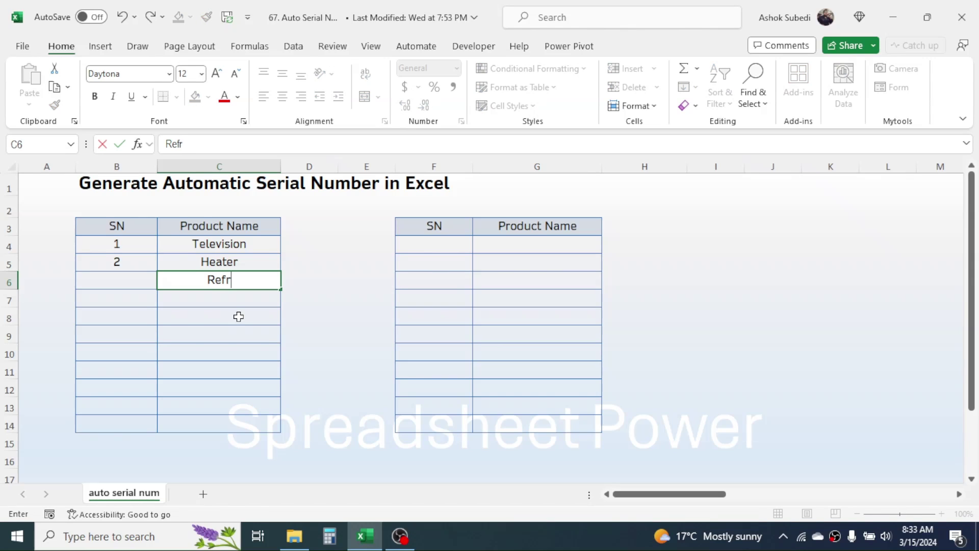
pyautogui.write('igerator')
pyautogui.press('Return')
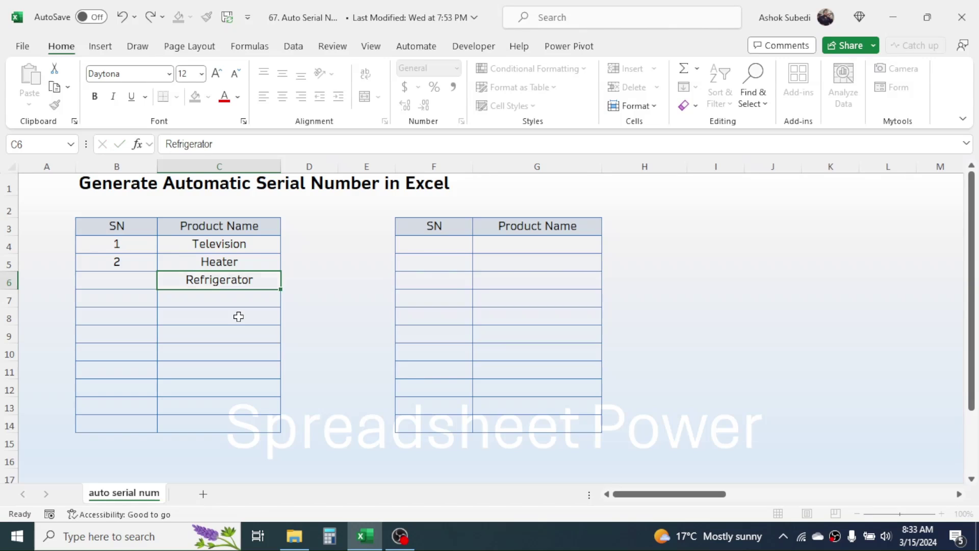
# Step: Copy the product names in C4:C6 to G4 in the second table
pyautogui.click(128, 244)
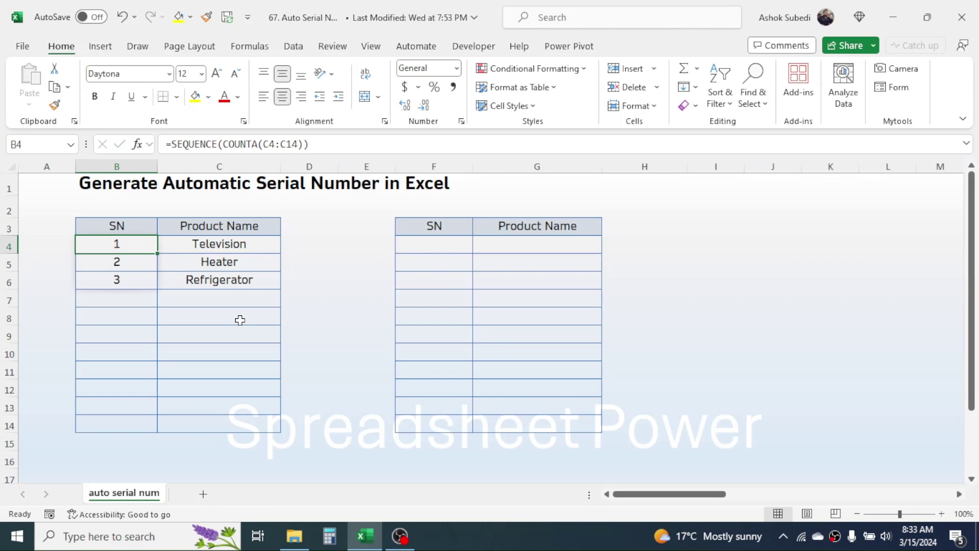
pyautogui.click(535, 245)
pyautogui.click(461, 244)
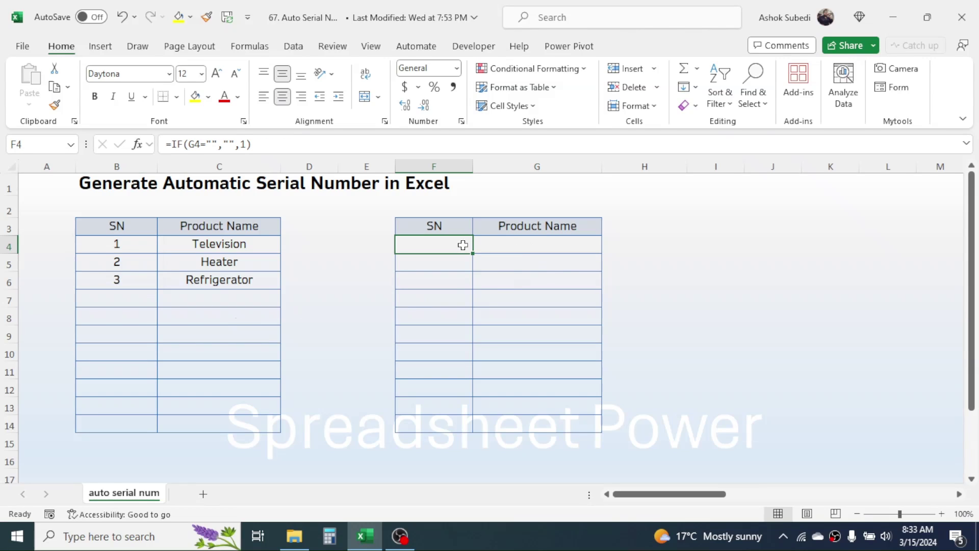
pyautogui.click(533, 242)
pyautogui.moveTo(244, 247); pyautogui.dragTo(233, 279)
pyautogui.hotkey('ctrl', 'c')
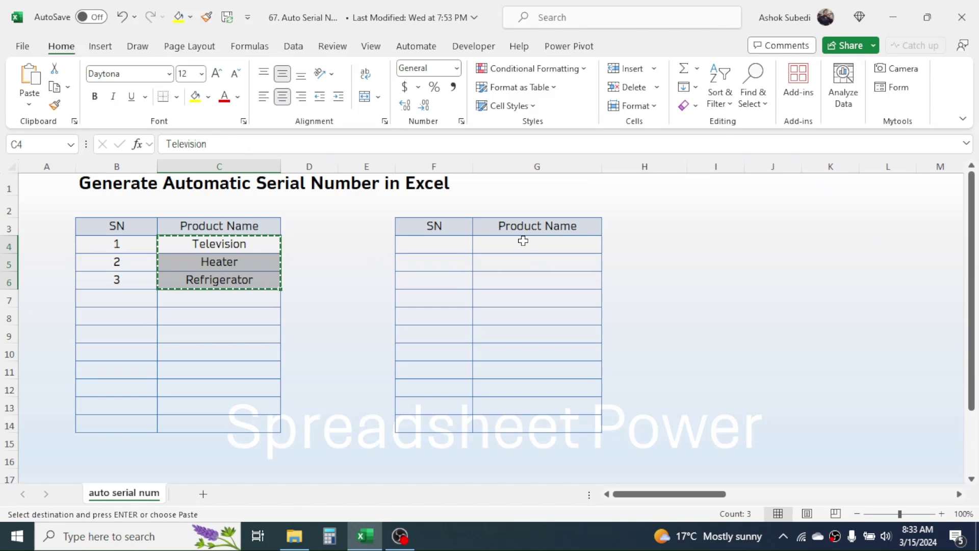
pyautogui.click(523, 240)
pyautogui.hotkey('ctrl', 'v')
# Step: Clear the SN cells B4:B14 and F4:F14 of their formulas
pyautogui.moveTo(127, 245); pyautogui.dragTo(127, 403)
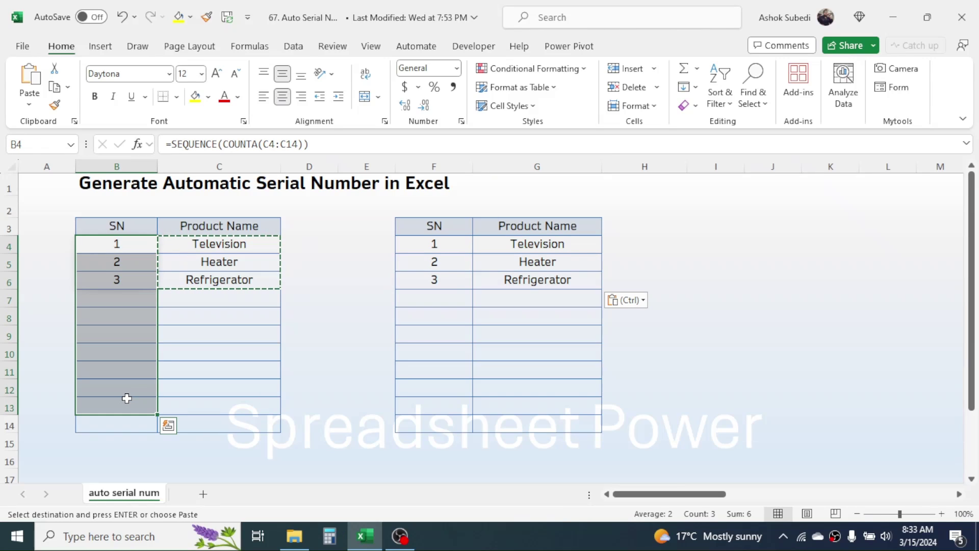
pyautogui.moveTo(106, 249); pyautogui.dragTo(103, 426)
pyautogui.press('Delete')
pyautogui.moveTo(435, 245); pyautogui.dragTo(435, 422)
pyautogui.press('Delete')
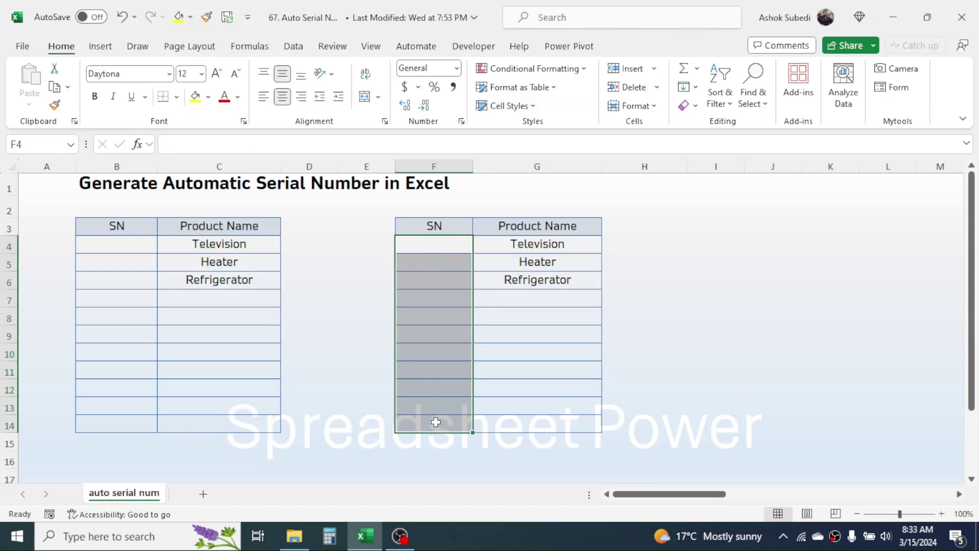
pyautogui.click(250, 318)
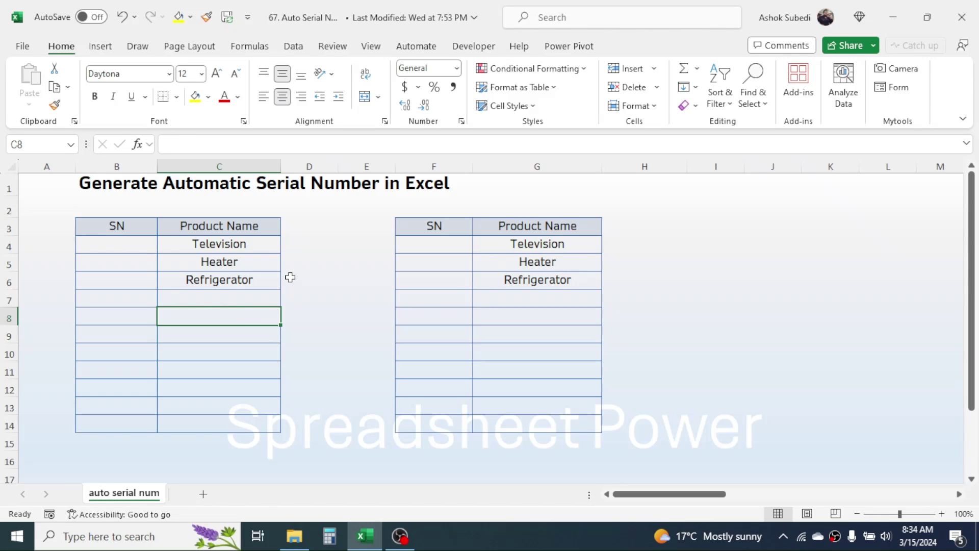
pyautogui.click(118, 240)
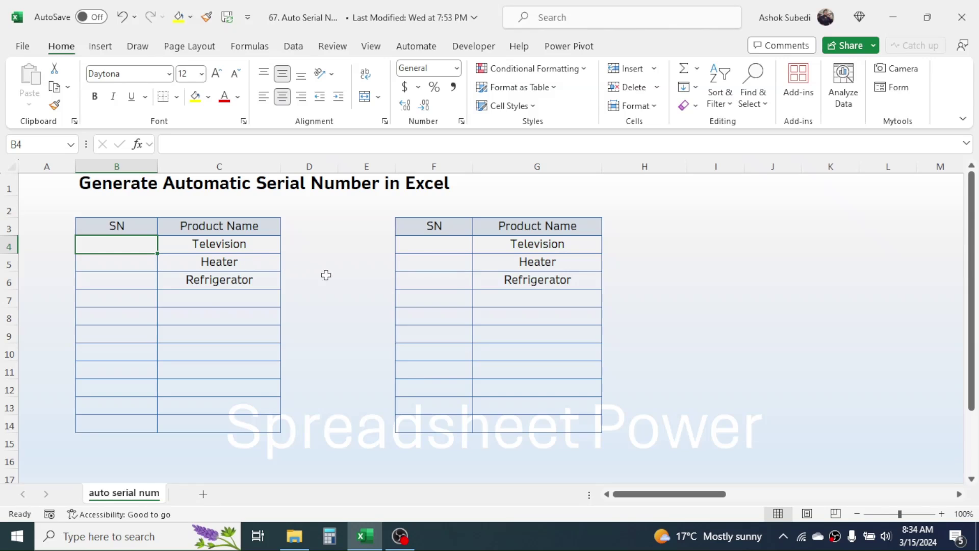
pyautogui.write('=')
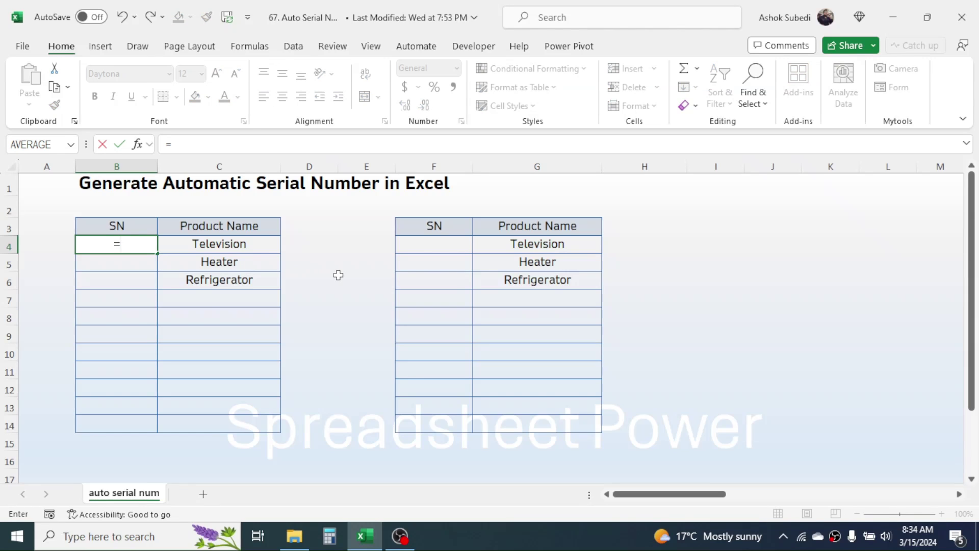
pyautogui.write('SEQ')
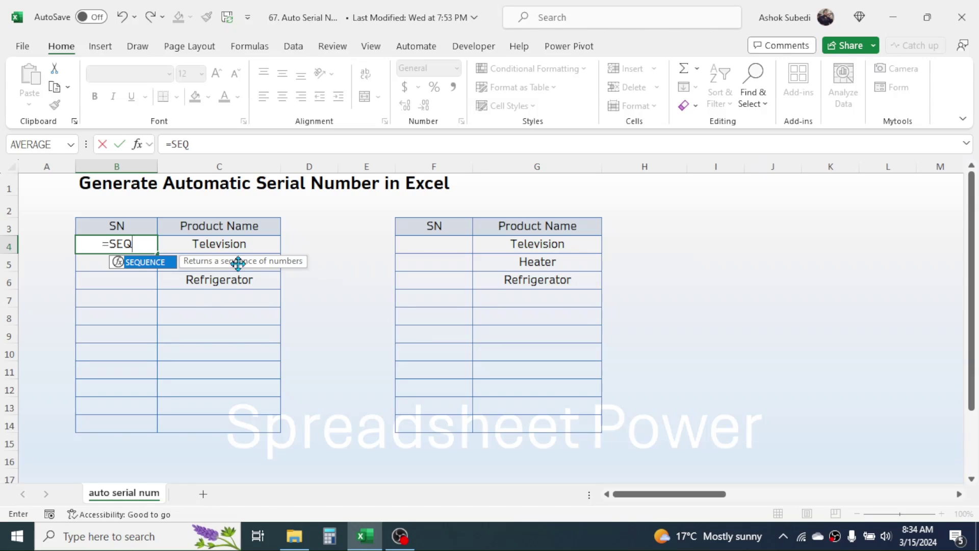
pyautogui.doubleClick(145, 263)
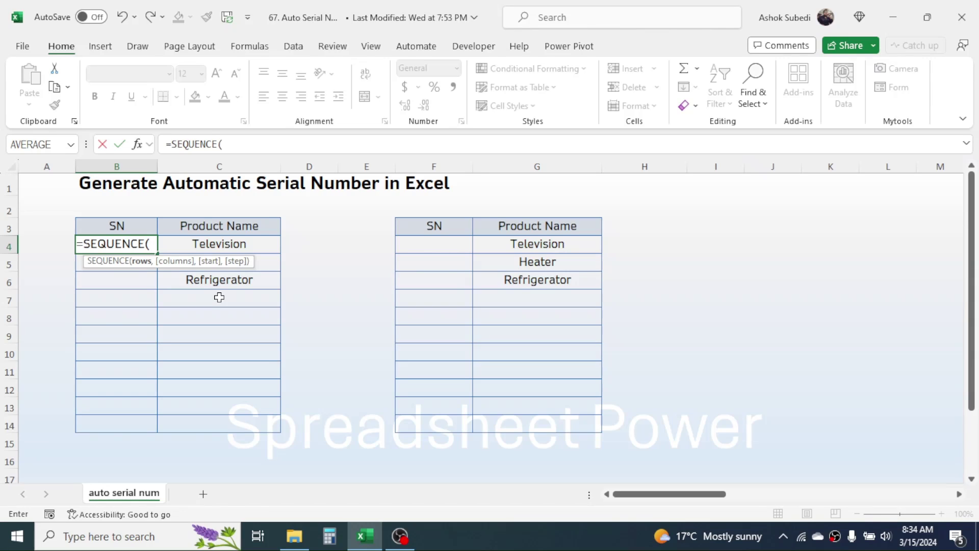
pyautogui.write('5)')
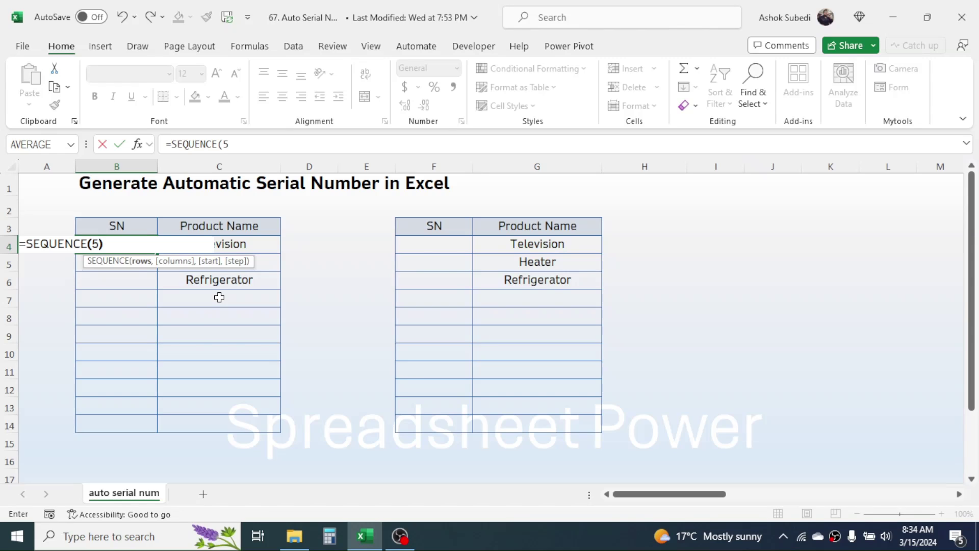
pyautogui.press('Return')
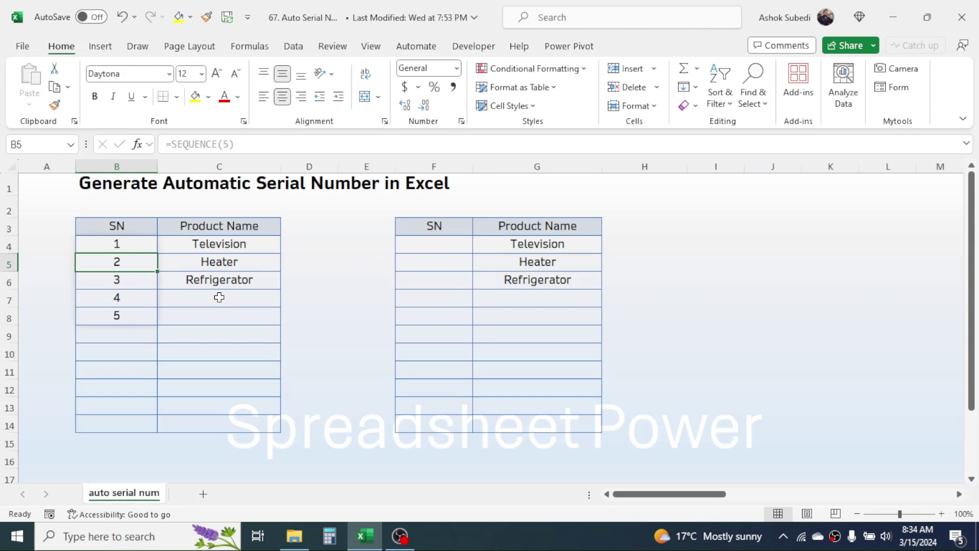
pyautogui.doubleClick(125, 242)
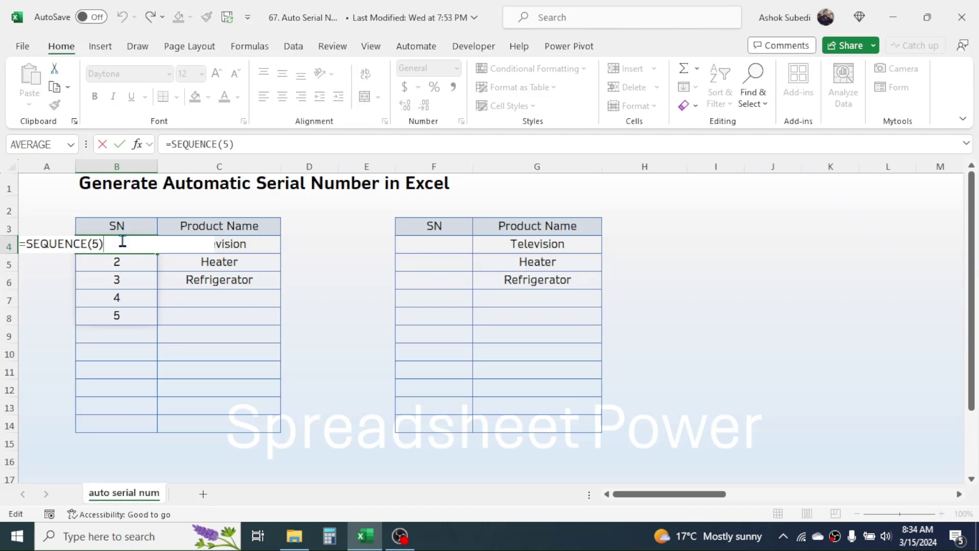
pyautogui.click(101, 243)
pyautogui.press('BackSpace')
pyautogui.write('10')
pyautogui.press('Return')
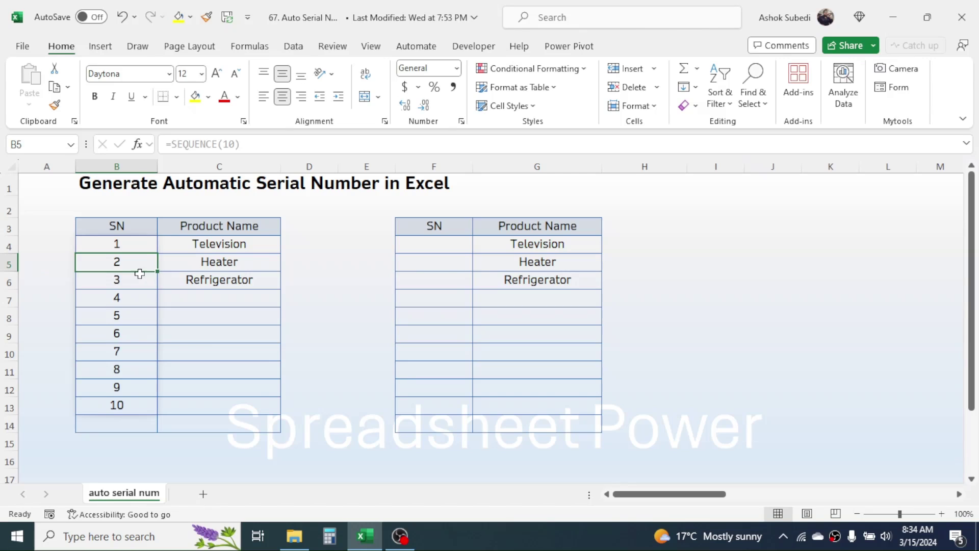
pyautogui.moveTo(132, 243); pyautogui.dragTo(121, 403)
pyautogui.press('Delete')
pyautogui.click(218, 362)
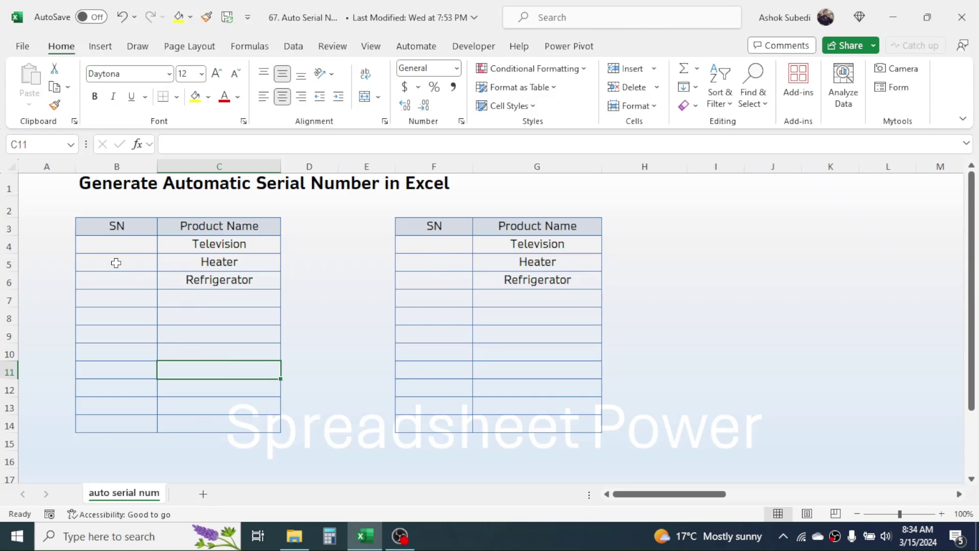
# Step: Enter =COUNTA(C4:C14) in B4 so it shows 3
pyautogui.click(112, 244)
pyautogui.write('=C')
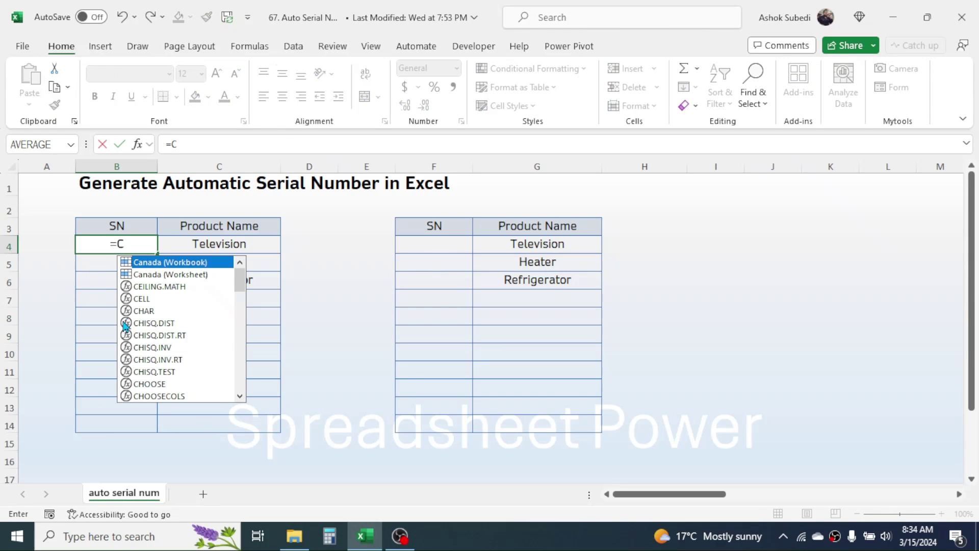
pyautogui.write('OUNTA(')
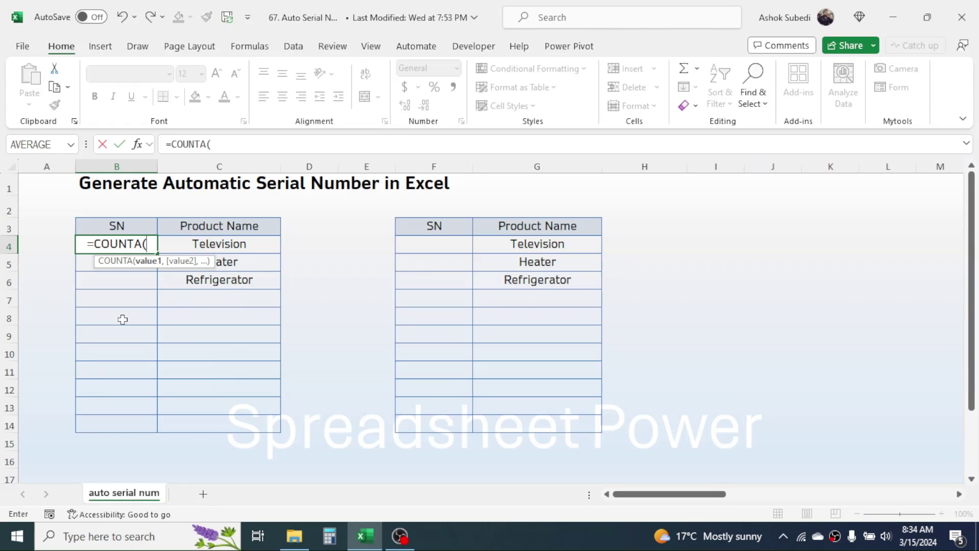
pyautogui.moveTo(224, 244); pyautogui.dragTo(232, 427)
pyautogui.press('Return')
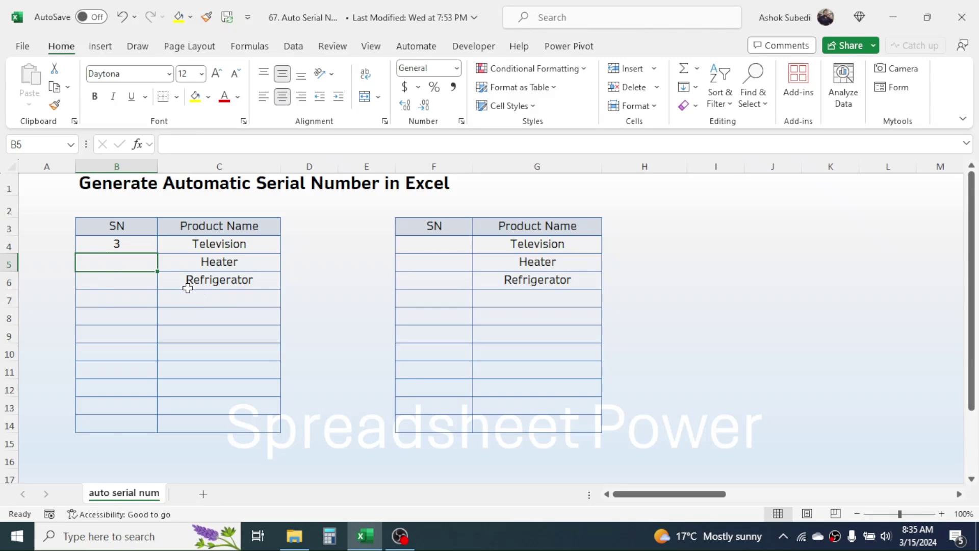
# Step: Replace B4 with =SEQUENCE(COUNTA(C4:C14)) to spill serial numbers 1, 2 and 3
pyautogui.click(137, 242)
pyautogui.press('Delete')
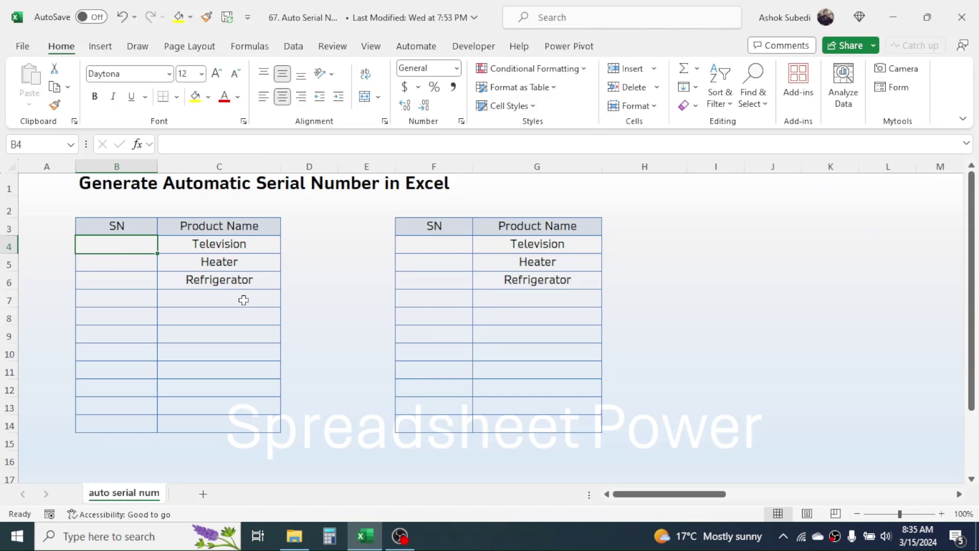
pyautogui.write('=S')
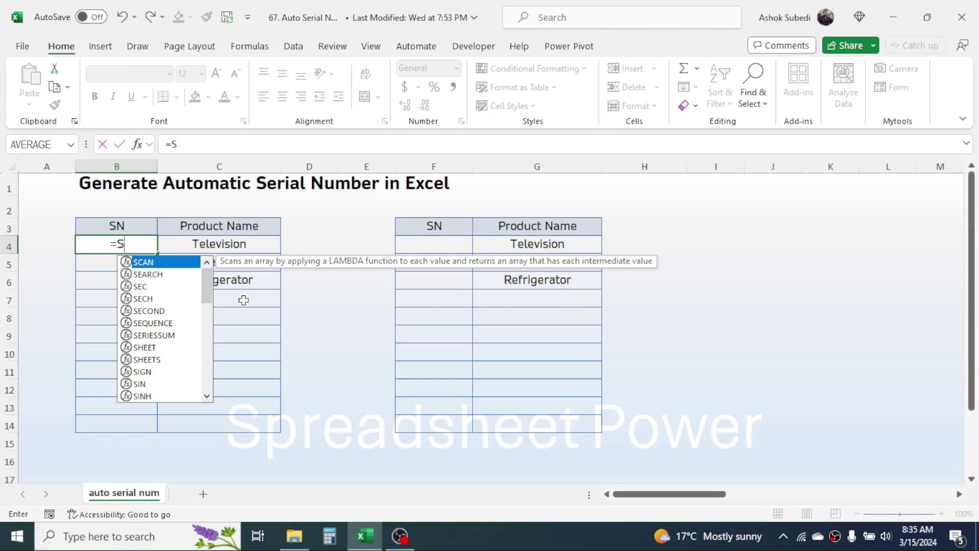
pyautogui.write('EQ')
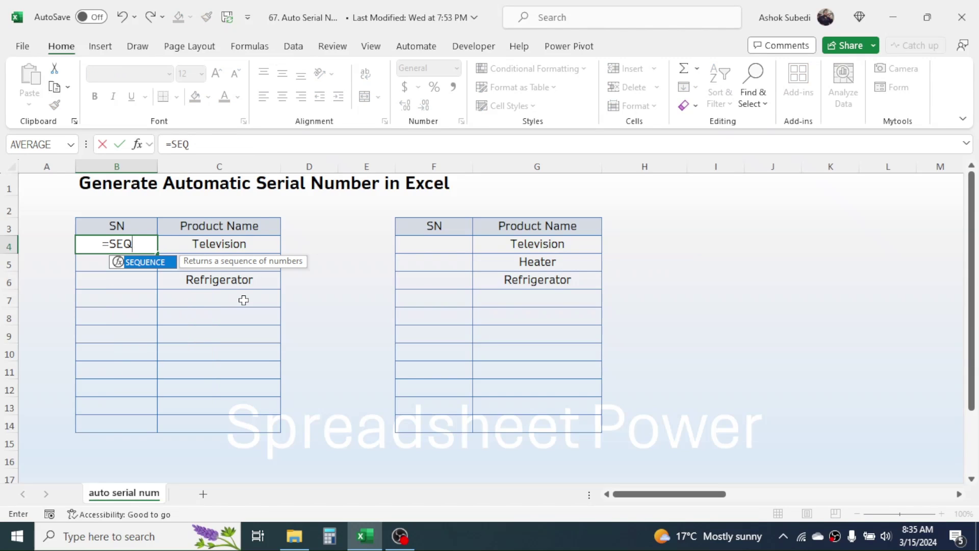
pyautogui.doubleClick(149, 263)
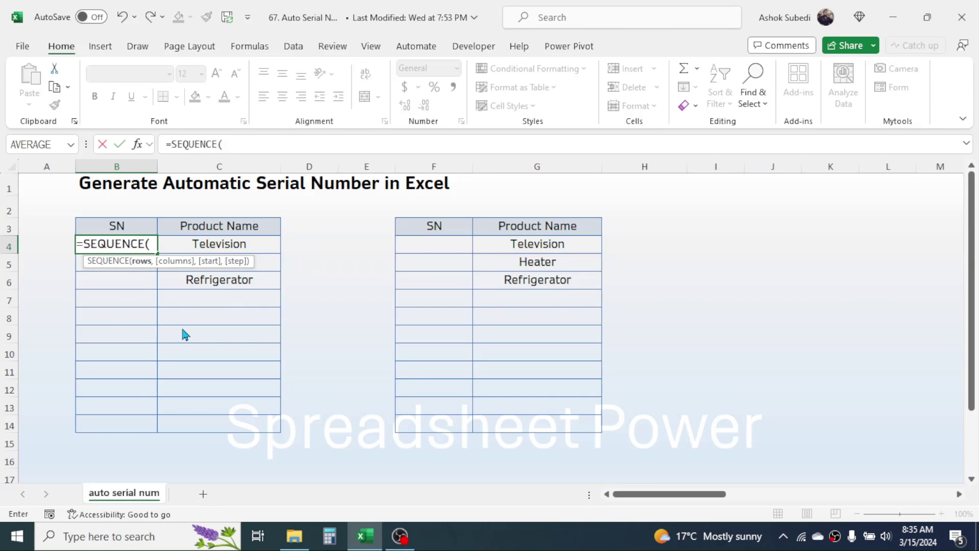
pyautogui.write('COUNTA')
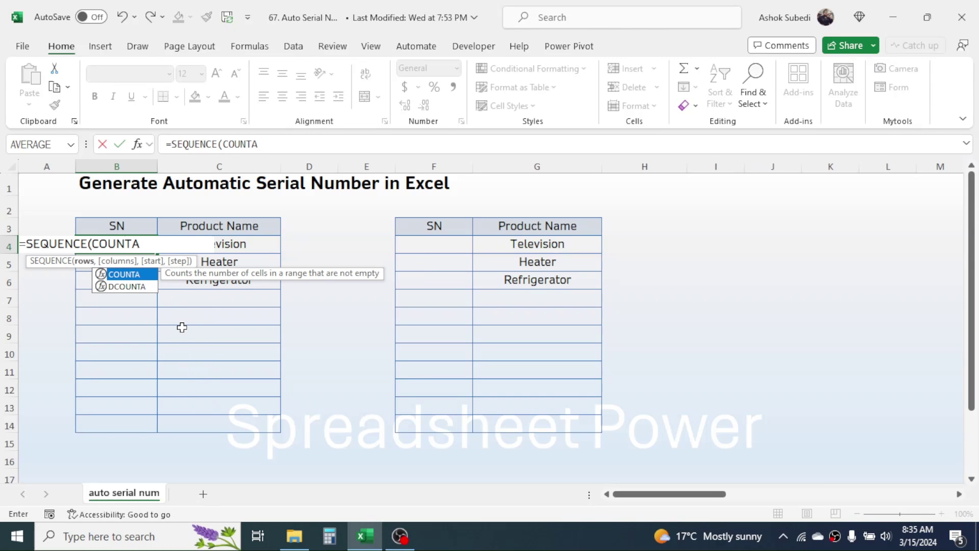
pyautogui.write('(')
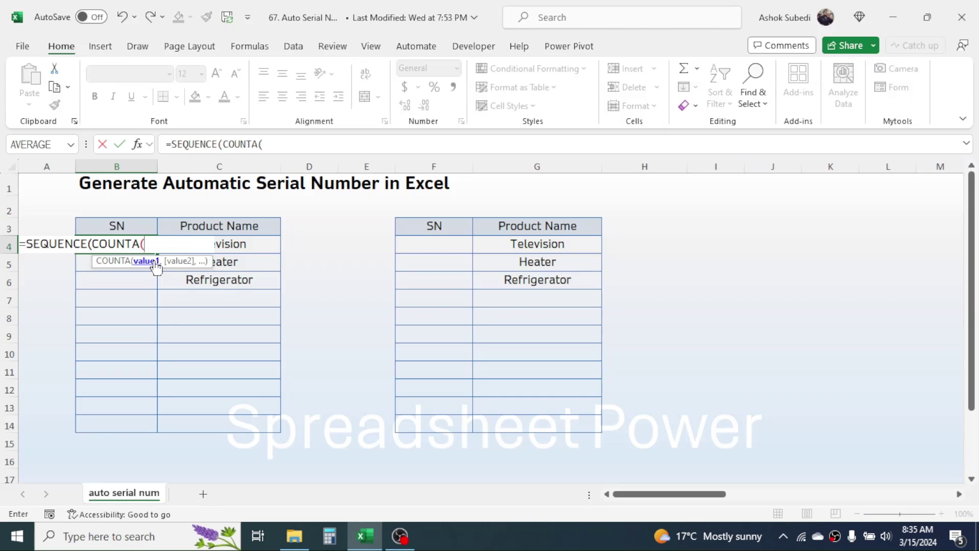
pyautogui.moveTo(243, 244); pyautogui.dragTo(236, 424)
pyautogui.write(')')
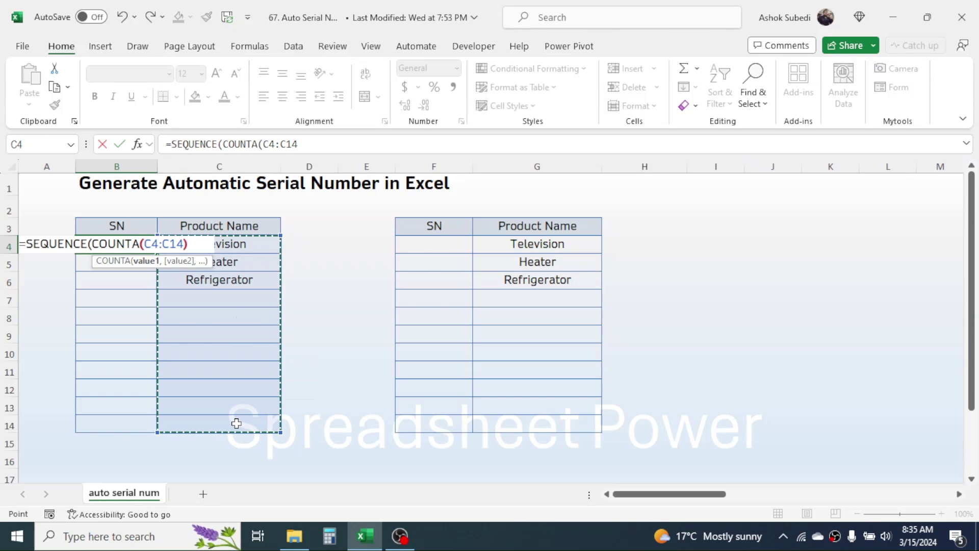
pyautogui.write(')')
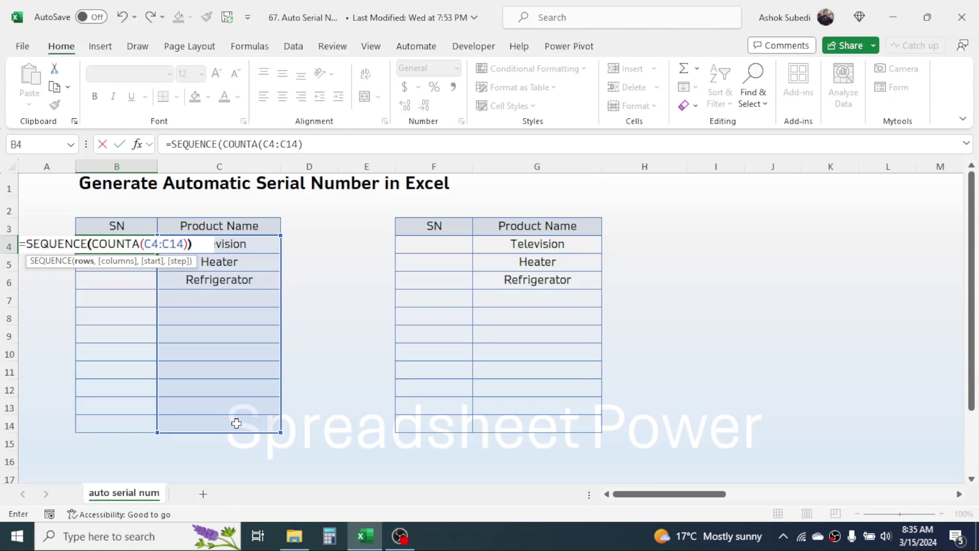
pyautogui.press('Return')
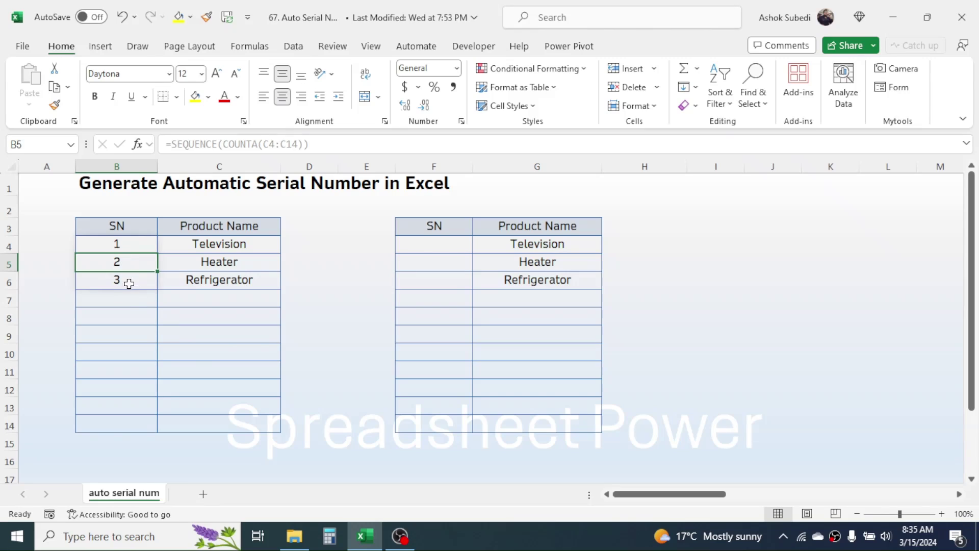
# Step: Add BT speaker in C7 so the SEQUENCE spill numbers it 4
pyautogui.click(207, 300)
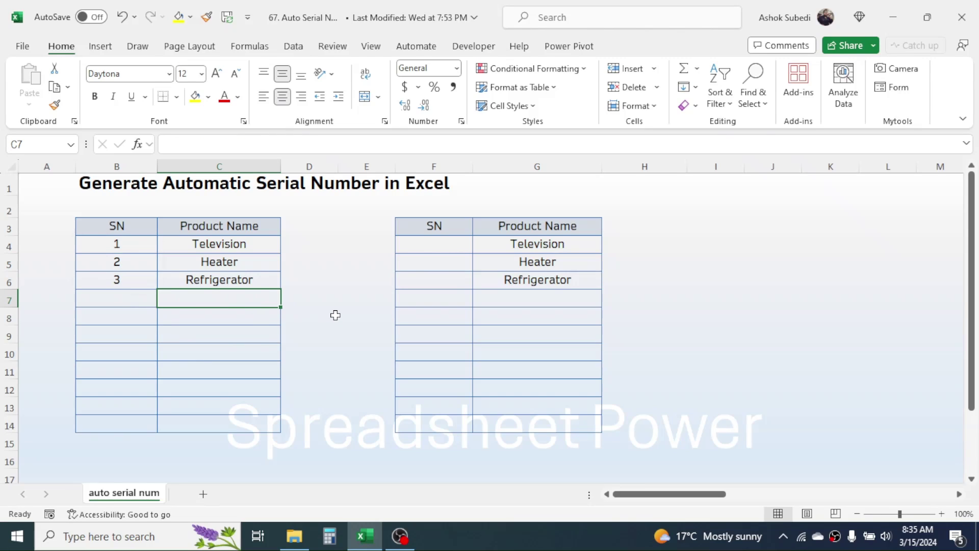
pyautogui.write('BT')
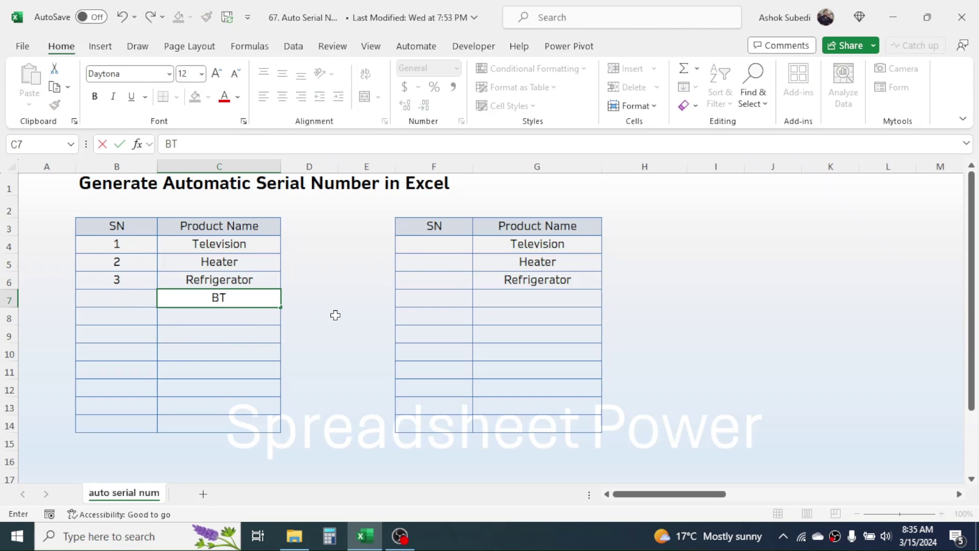
pyautogui.write(' speaker')
pyautogui.press('Return')
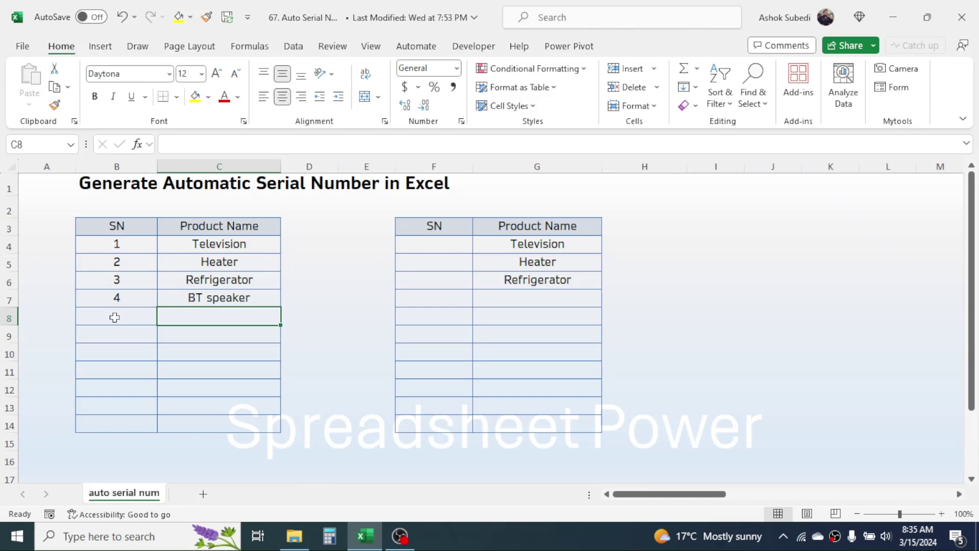
pyautogui.click(425, 245)
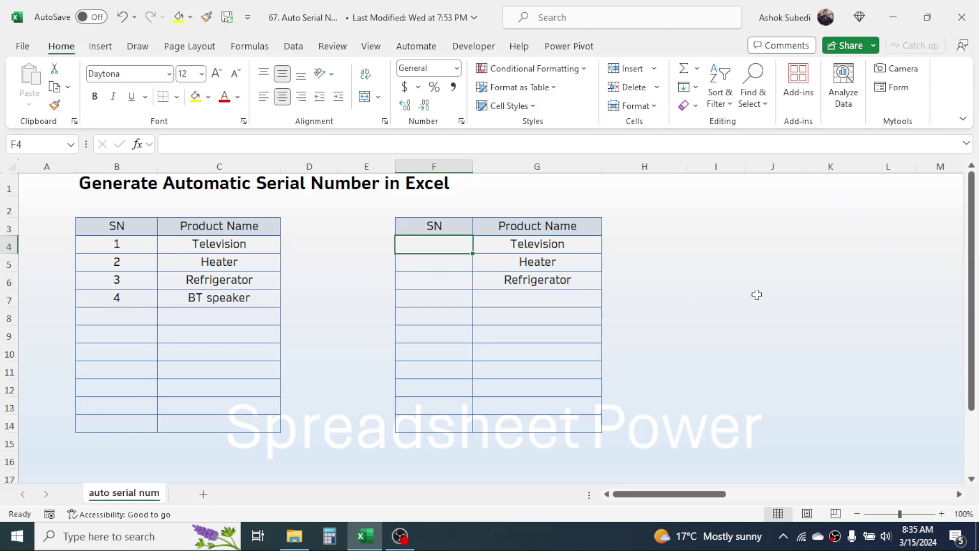
# Step: Enter =IF(G4<>"",1,"") in F4 to give Television serial number 1
pyautogui.write('=IF')
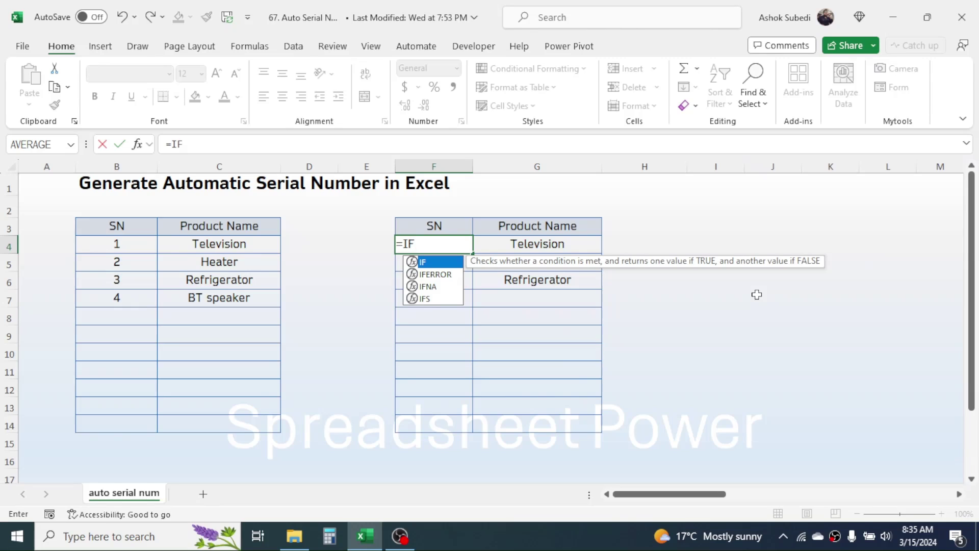
pyautogui.write('(')
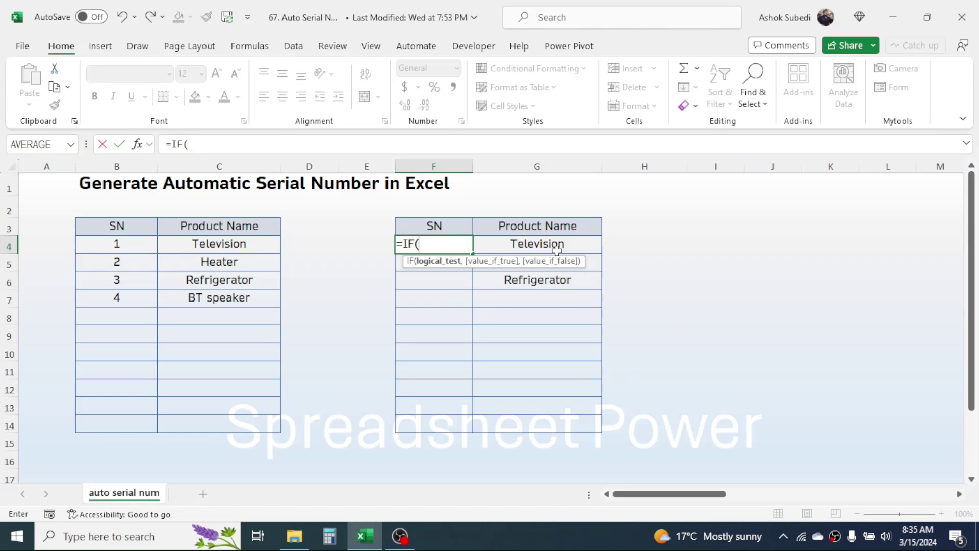
pyautogui.click(537, 247)
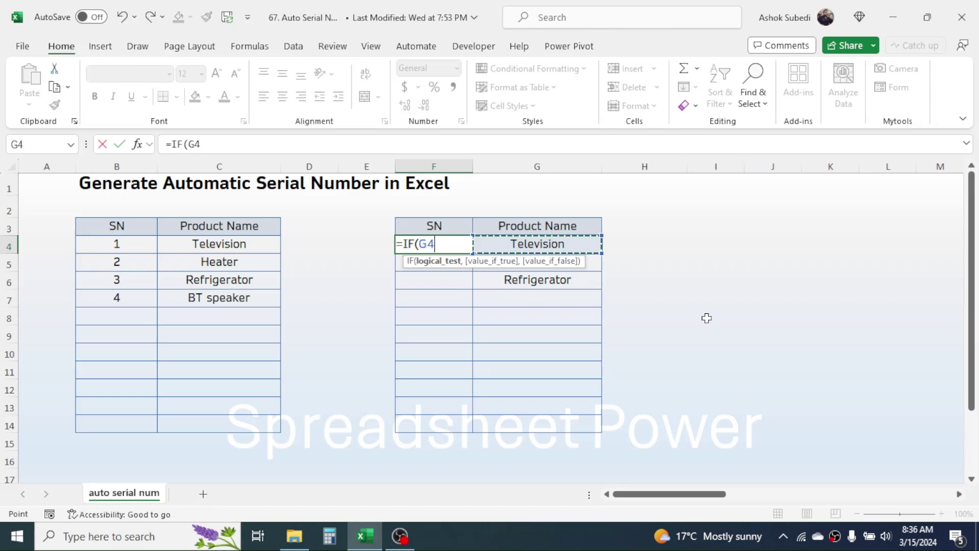
pyautogui.write('<>')
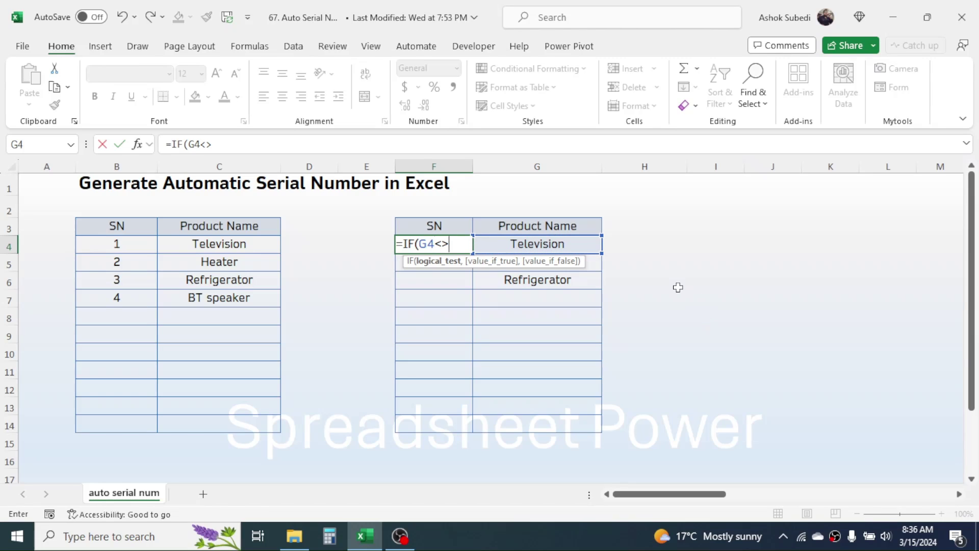
pyautogui.write('""')
pyautogui.write(',')
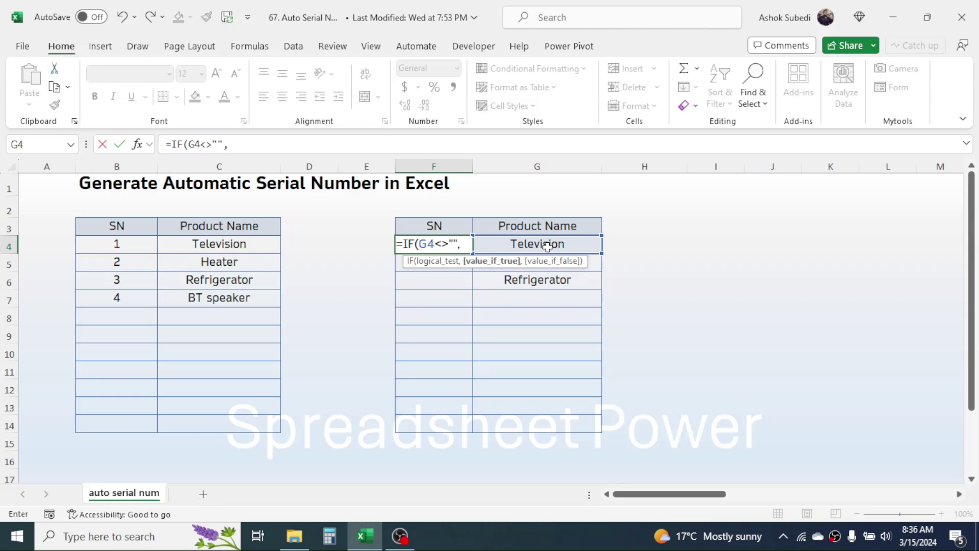
pyautogui.write('1,')
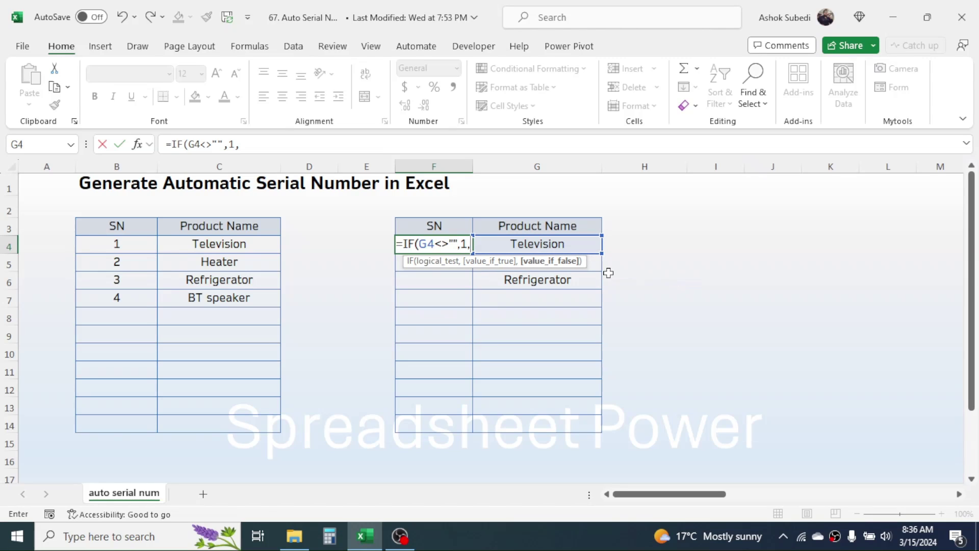
pyautogui.write('"')
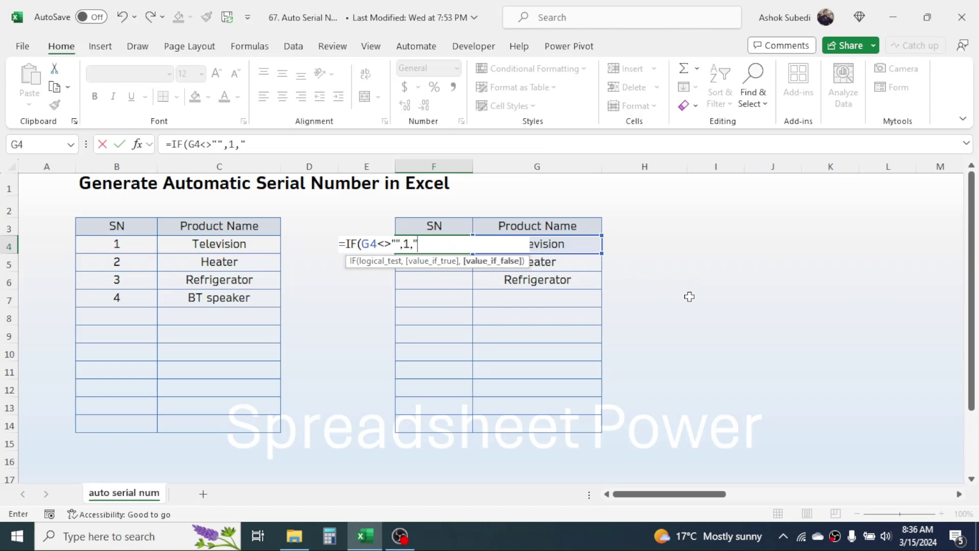
pyautogui.write(')')
pyautogui.press('Return')
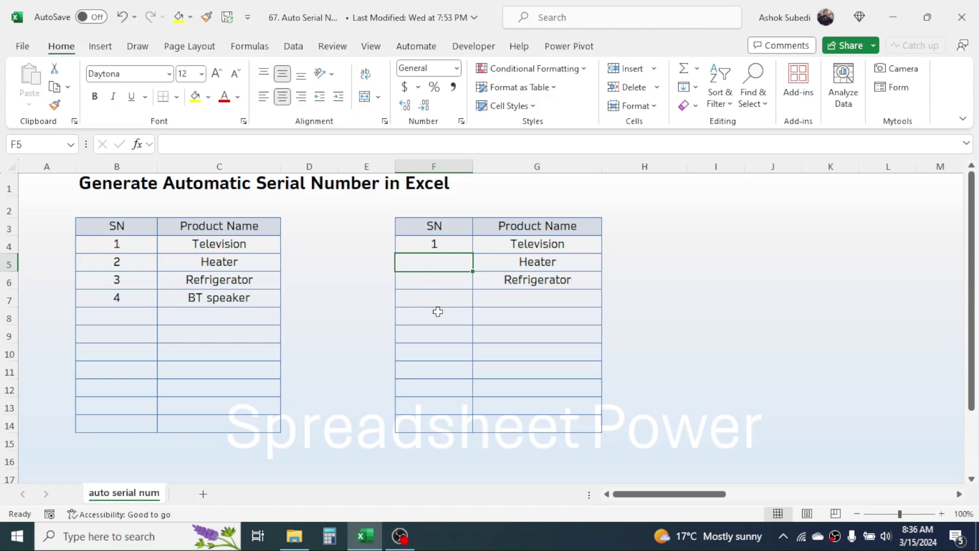
# Step: Enter =IF(G5<>"",F4+1,"") in F5 to give Heater serial number 2
pyautogui.write('=')
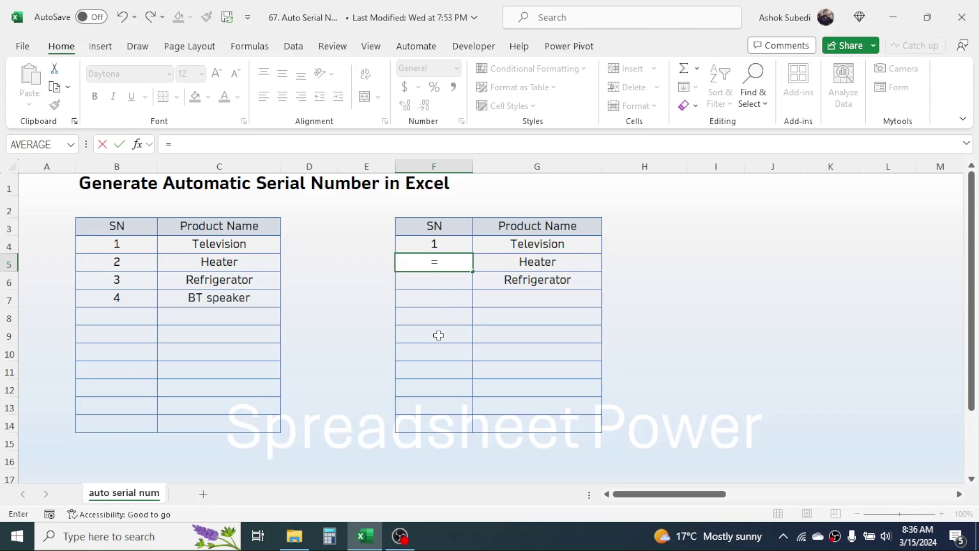
pyautogui.write('IF(')
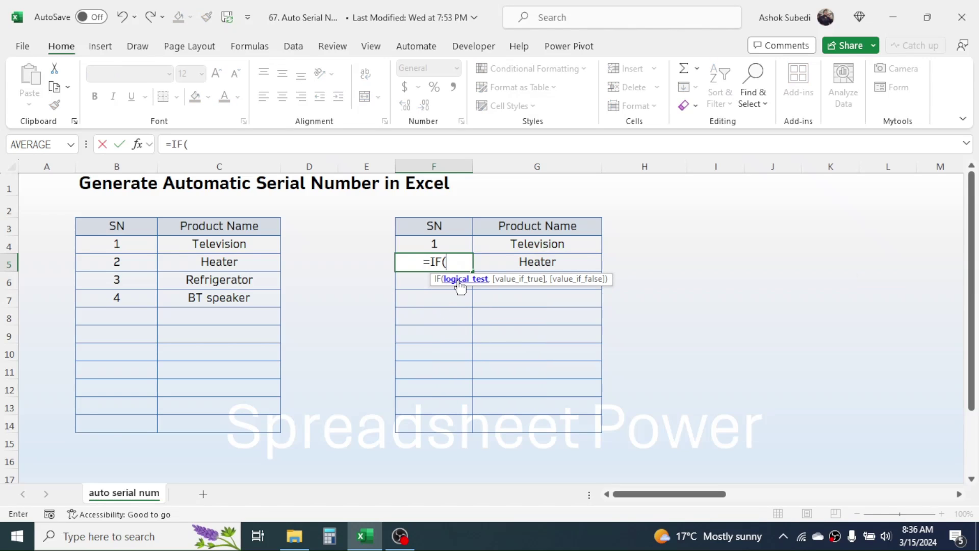
pyautogui.click(543, 261)
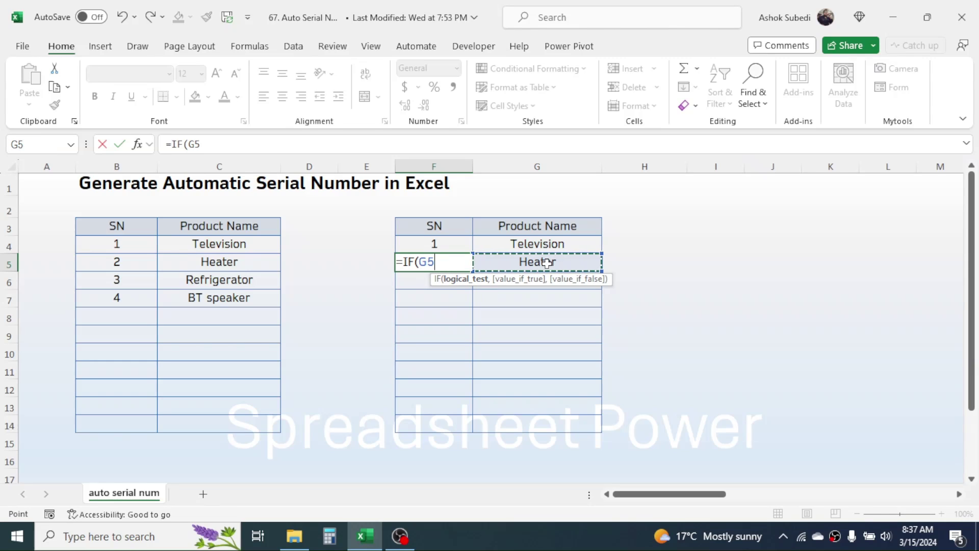
pyautogui.write('<')
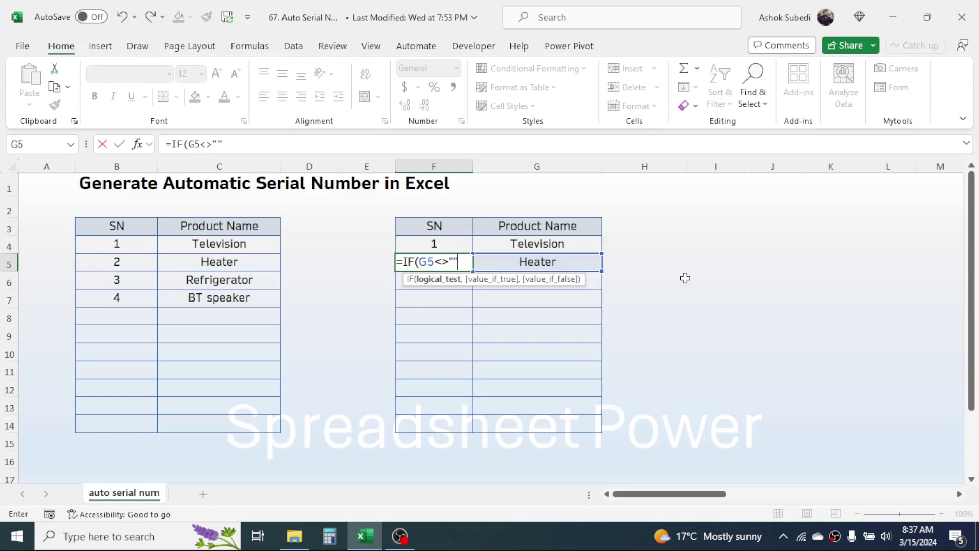
pyautogui.write('>""')
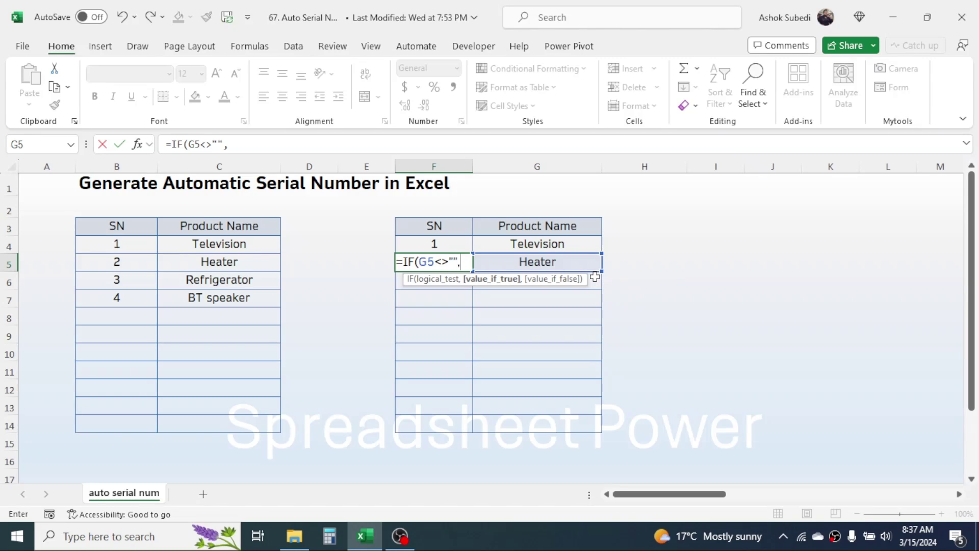
pyautogui.write(',')
pyautogui.click(442, 240)
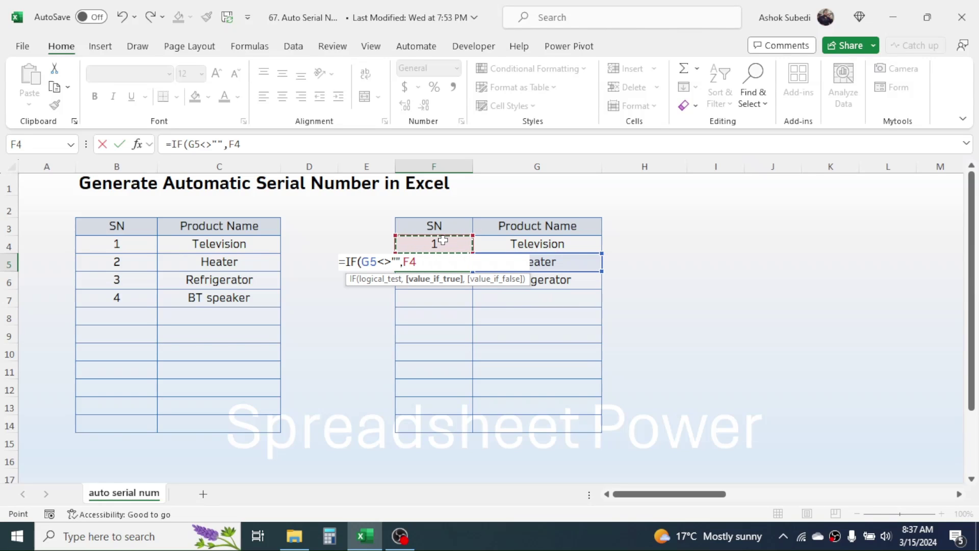
pyautogui.write('+1,')
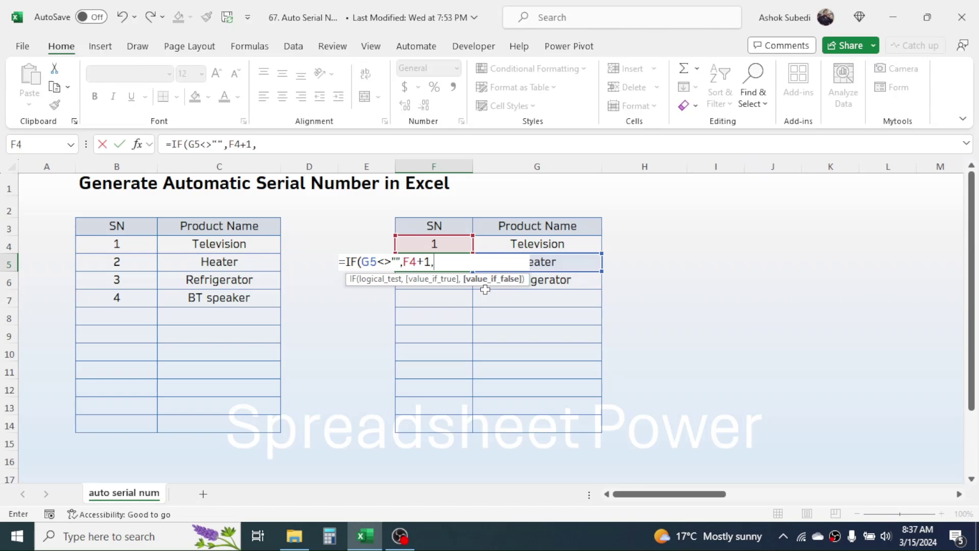
pyautogui.write('"")')
pyautogui.press('Return')
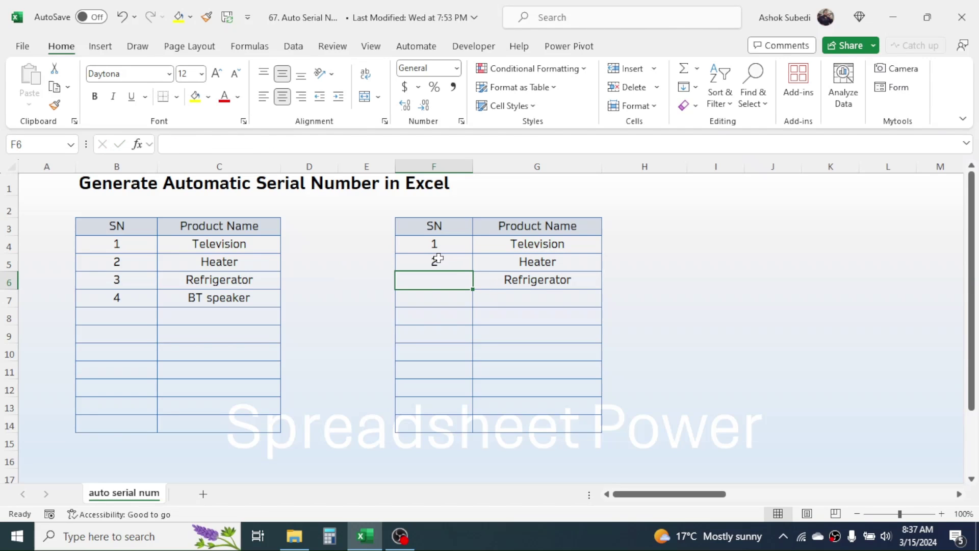
# Step: Fill F5's IF numbering formula down to F14
pyautogui.click(435, 261)
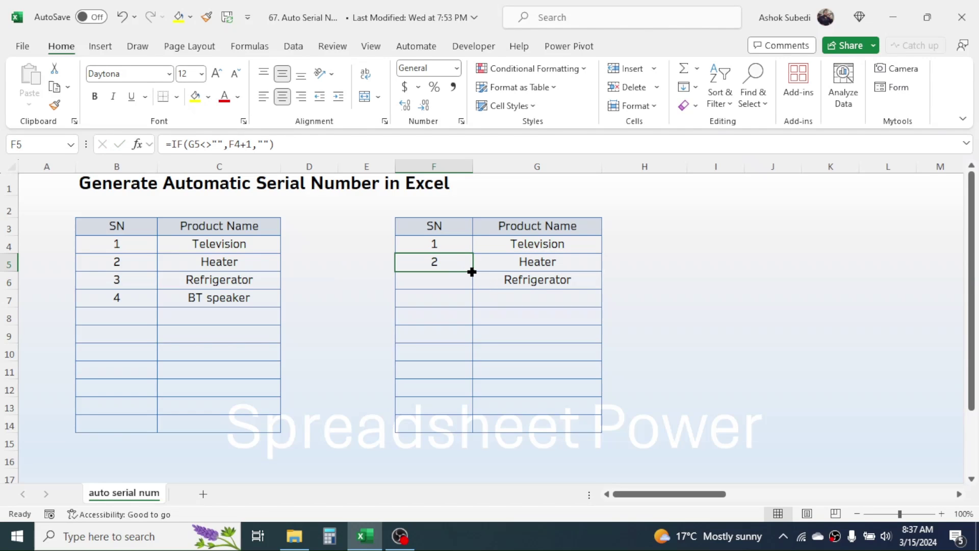
pyautogui.moveTo(472, 273); pyautogui.dragTo(457, 422)
pyautogui.click(434, 373)
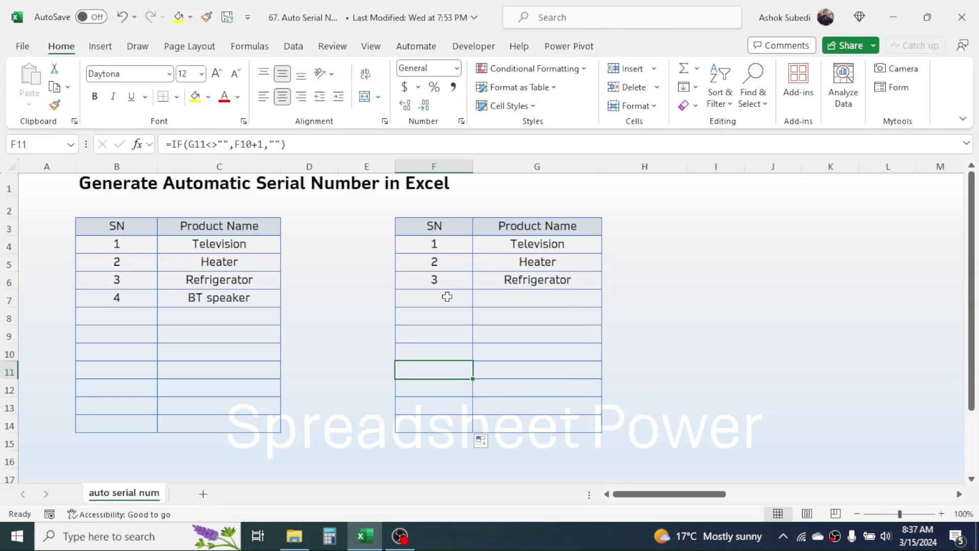
# Step: Type BT Speaker in G7 so it automatically receives serial number 4
pyautogui.click(505, 297)
pyautogui.write('BT')
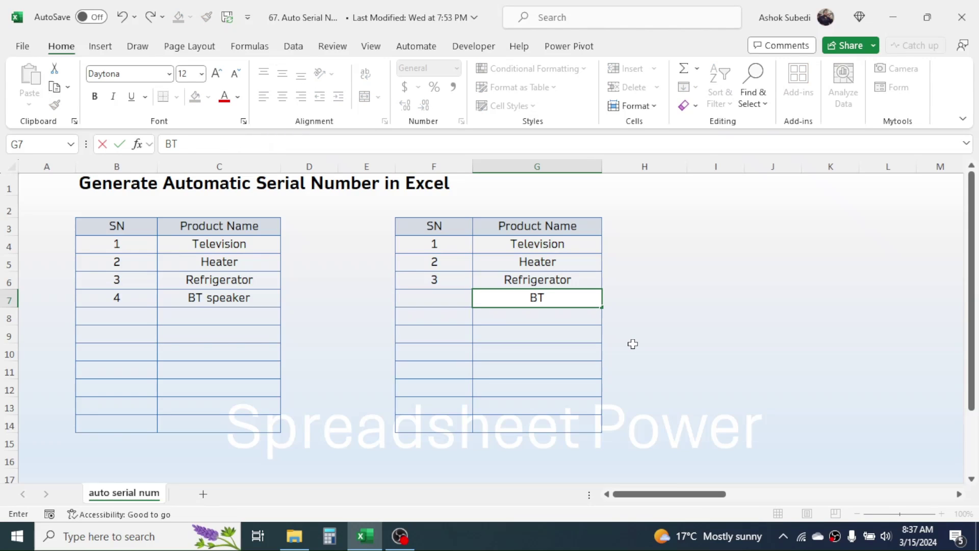
pyautogui.write(' Speaker')
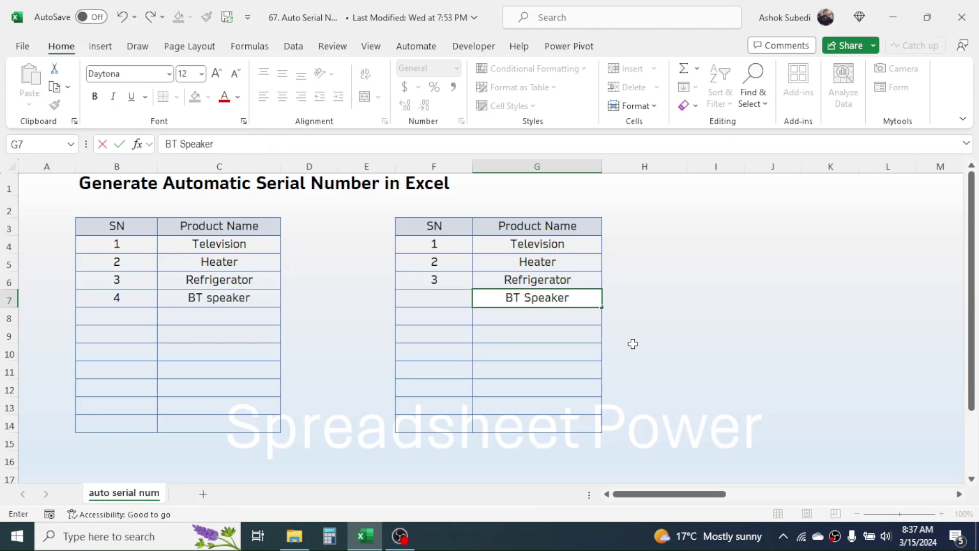
pyautogui.press('Return')
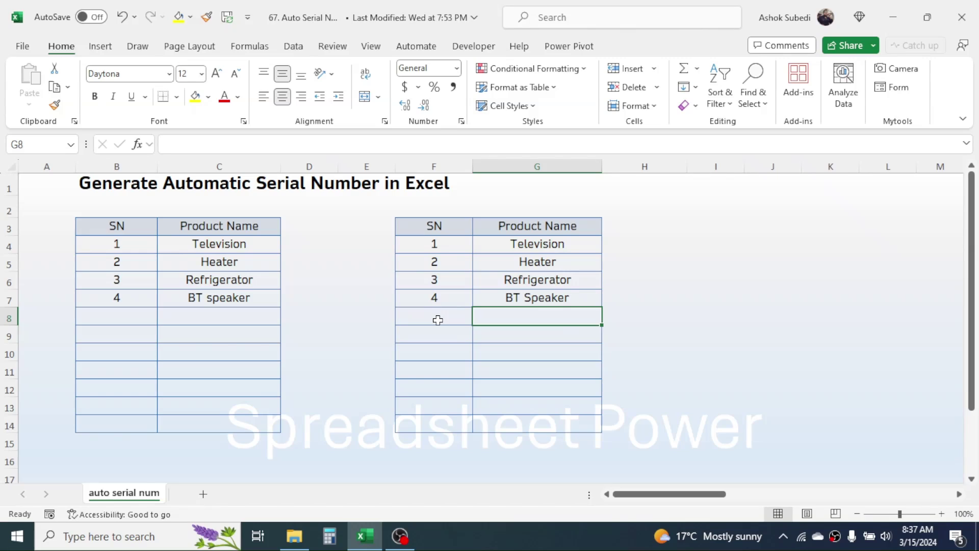
pyautogui.click(720, 247)
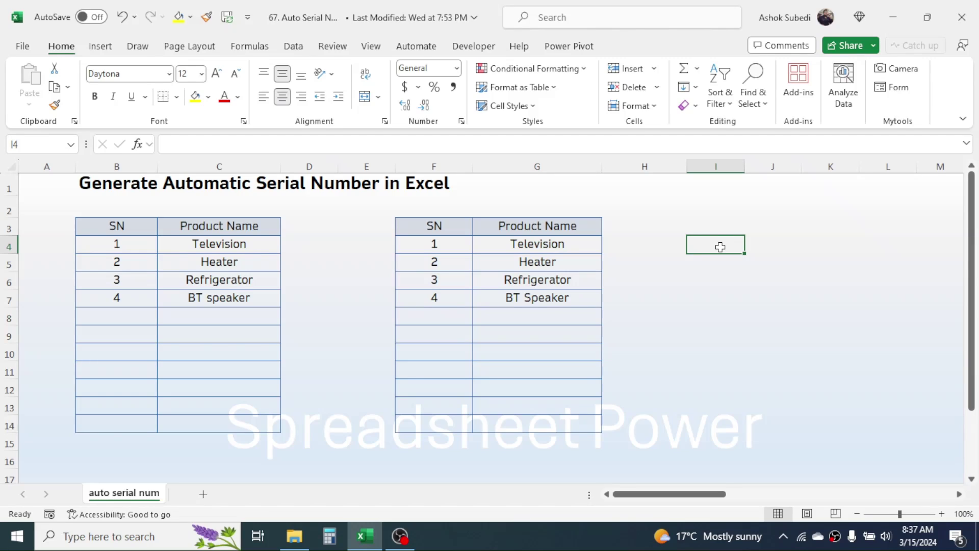
pyautogui.click(714, 204)
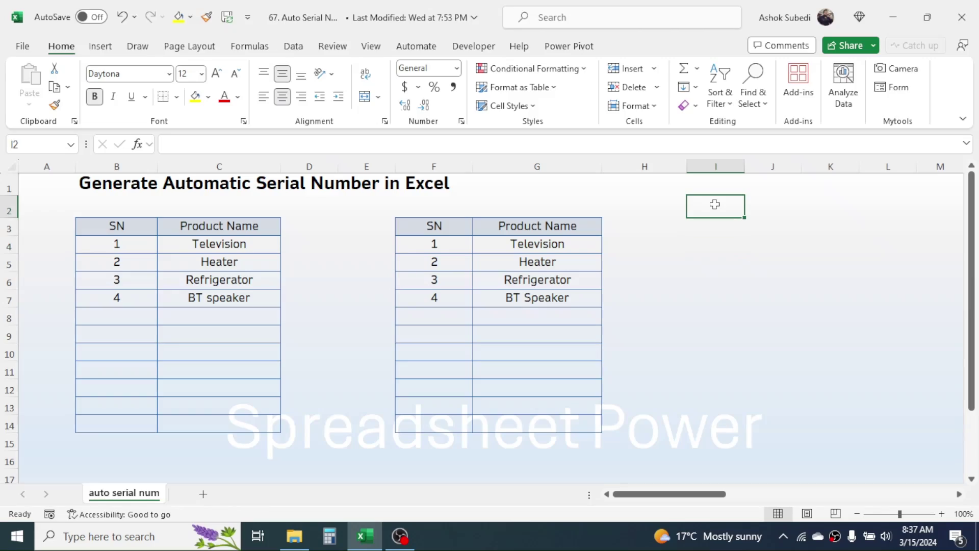